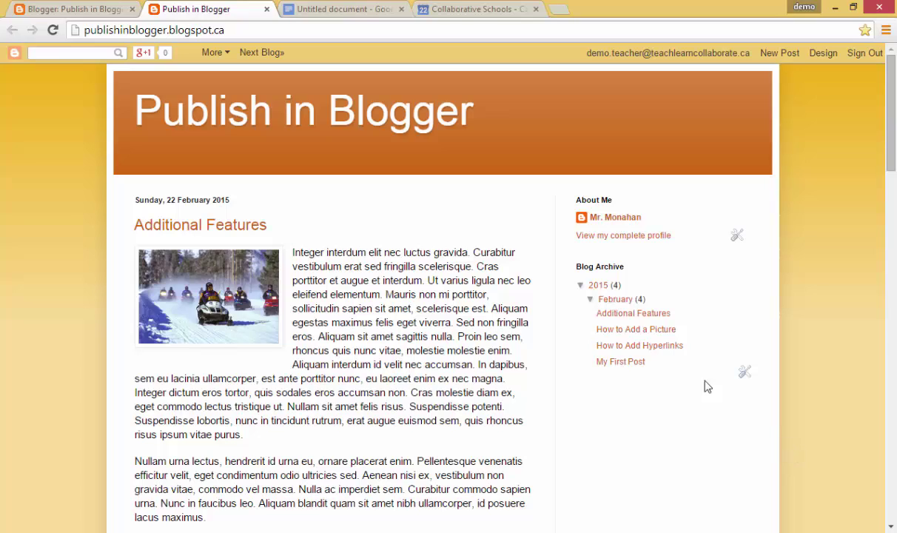
Step: Open the blog's Design dashboard and show its Pages list, which has no pages yet
{"action": "scroll", "coordinate": [379, 307], "scroll_direction": "down", "scroll_amount": 20}
{"action": "scroll", "coordinate": [378, 314], "scroll_direction": "up", "scroll_amount": 20}
{"action": "left_click", "coordinate": [823, 60]}
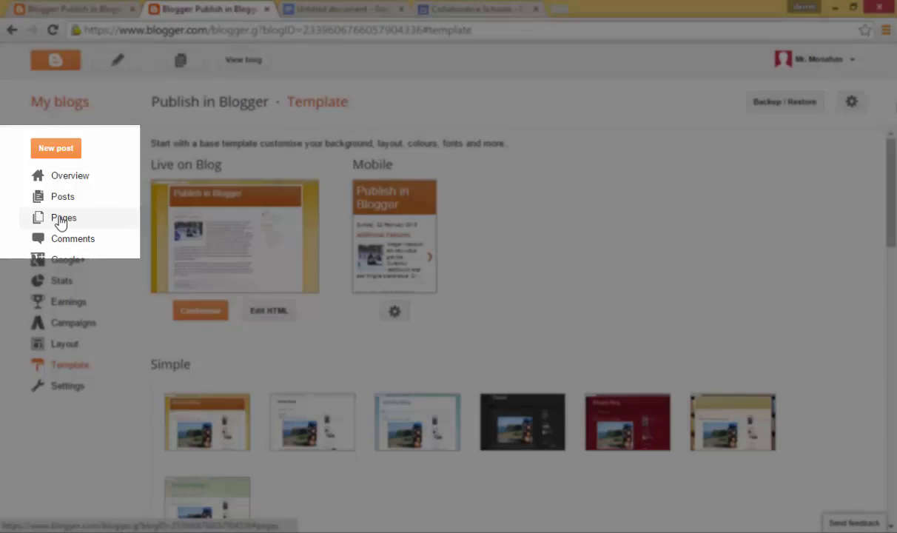
{"action": "left_click", "coordinate": [61, 221]}
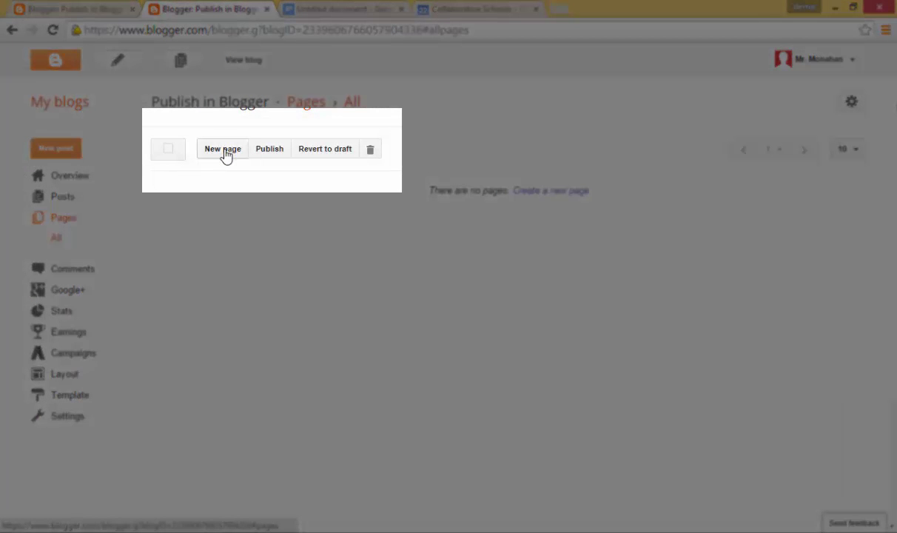
Step: Create a new static page titled 'New Page'
{"action": "left_click", "coordinate": [225, 149]}
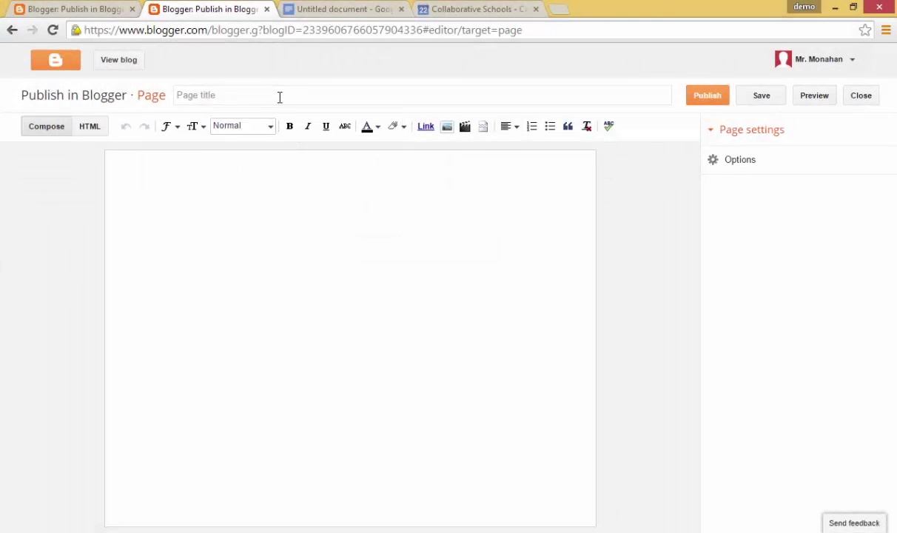
{"action": "left_click", "coordinate": [278, 94]}
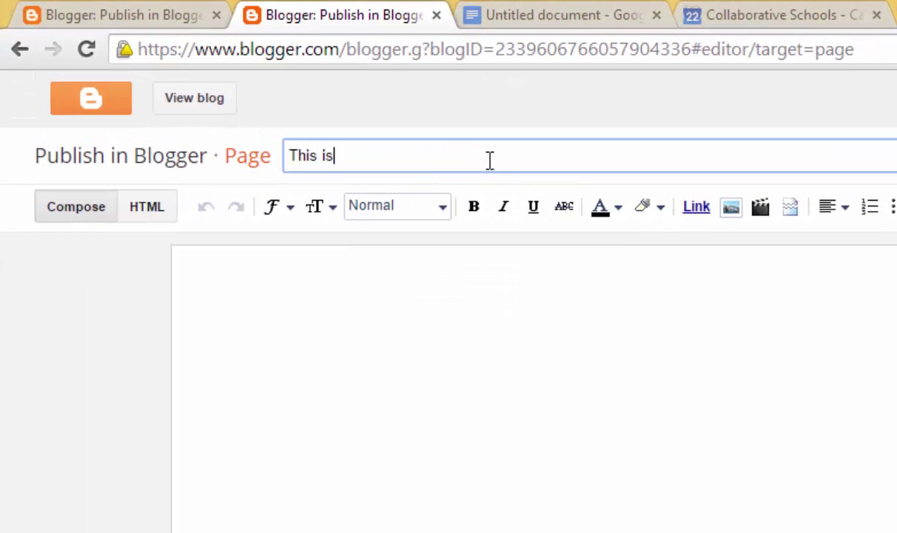
{"action": "type", "text": "This is"}
{"action": "key", "text": "BackSpace"}
{"action": "key", "text": "BackSpace"}
{"action": "key", "text": "BackSpace"}
{"action": "key", "text": "BackSpace"}
{"action": "type", "text": "New Page"}
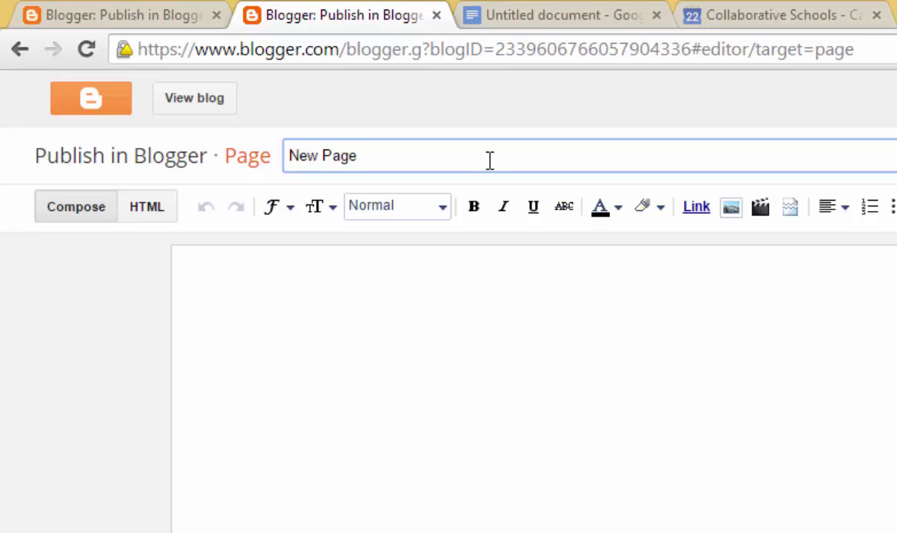
{"action": "left_click", "coordinate": [476, 288]}
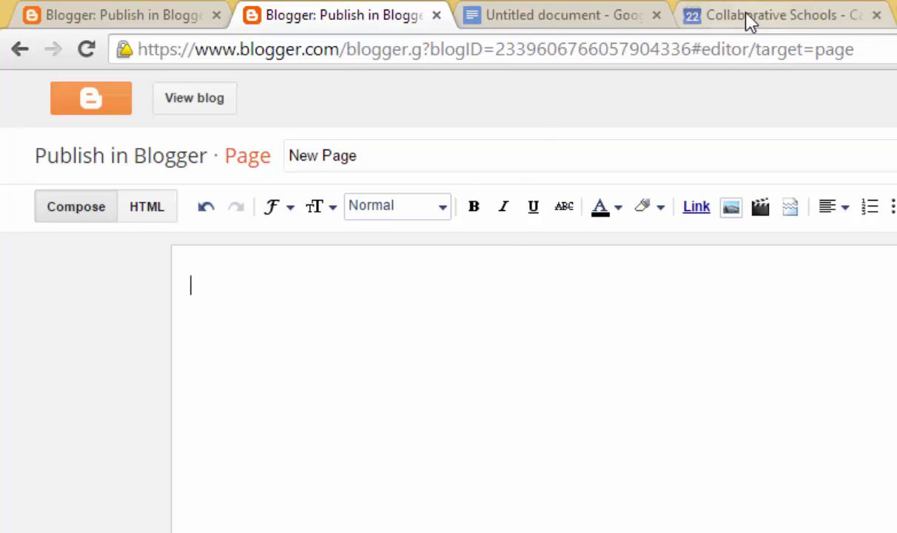
Step: Copy all the lorem ipsum text from the Google Doc and return to the page editor
{"action": "left_click", "coordinate": [605, 18]}
{"action": "left_click", "coordinate": [366, 317]}
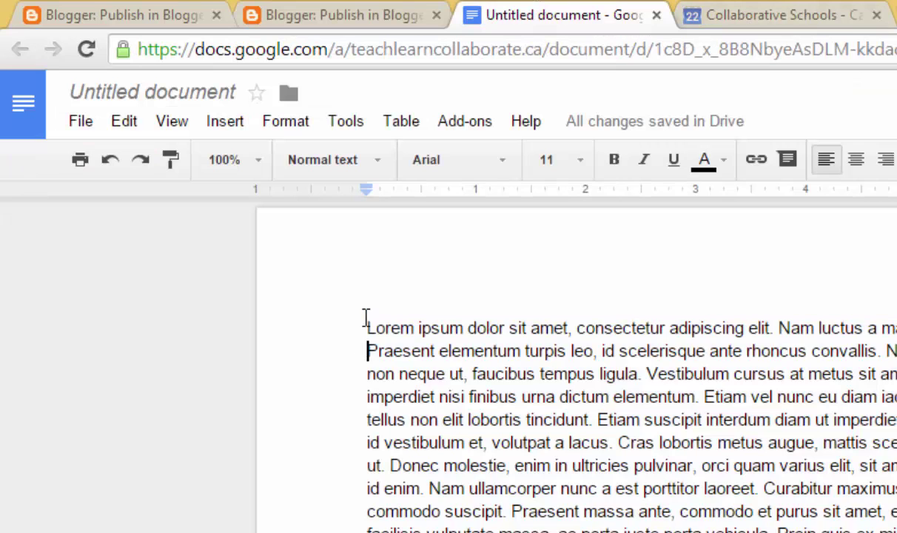
{"action": "key", "text": "shift+Down"}
{"action": "key", "text": "ctrl+a"}
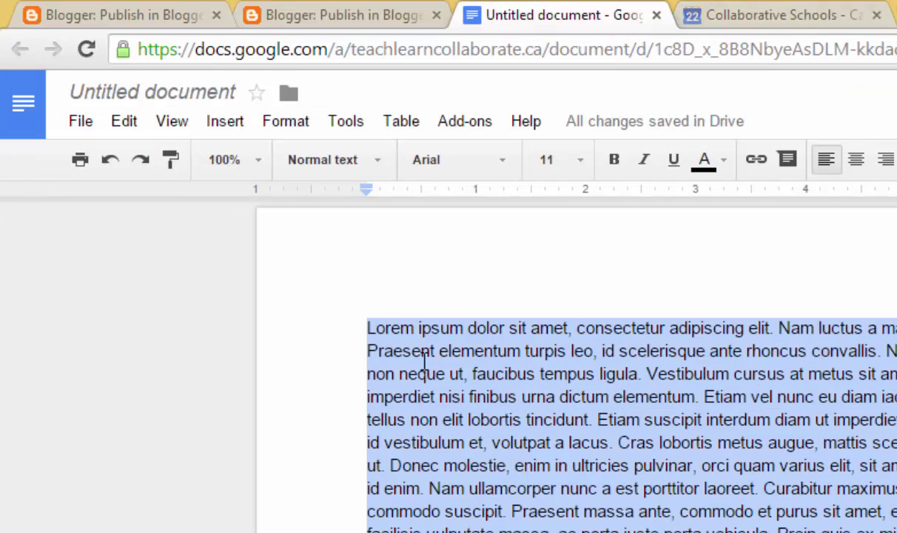
{"action": "left_click", "coordinate": [372, 17]}
Step: Paste the copied lorem ipsum paragraphs into the New Page body
{"action": "key", "text": "ctrl+v"}
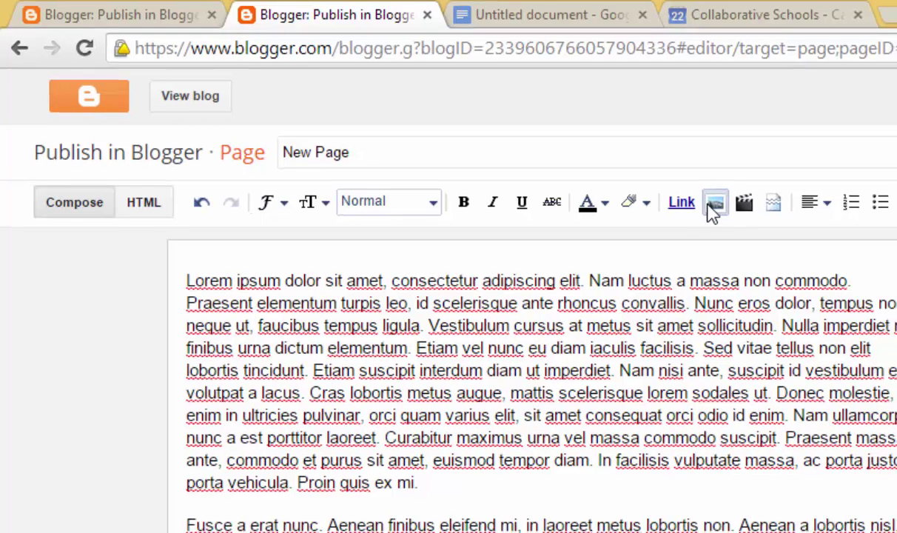
Step: Upload the lion-341717_1280 photo and insert it into New Page
{"action": "left_click", "coordinate": [730, 207]}
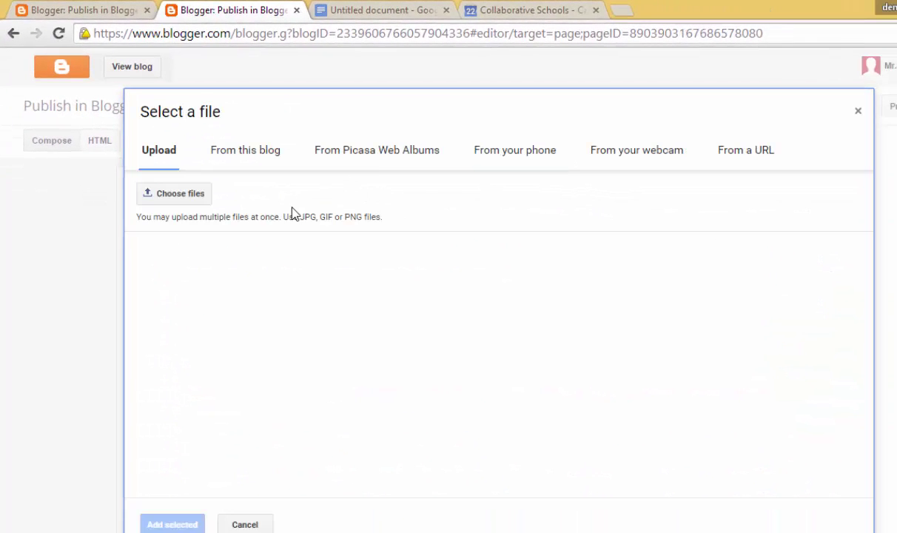
{"action": "left_click", "coordinate": [171, 194]}
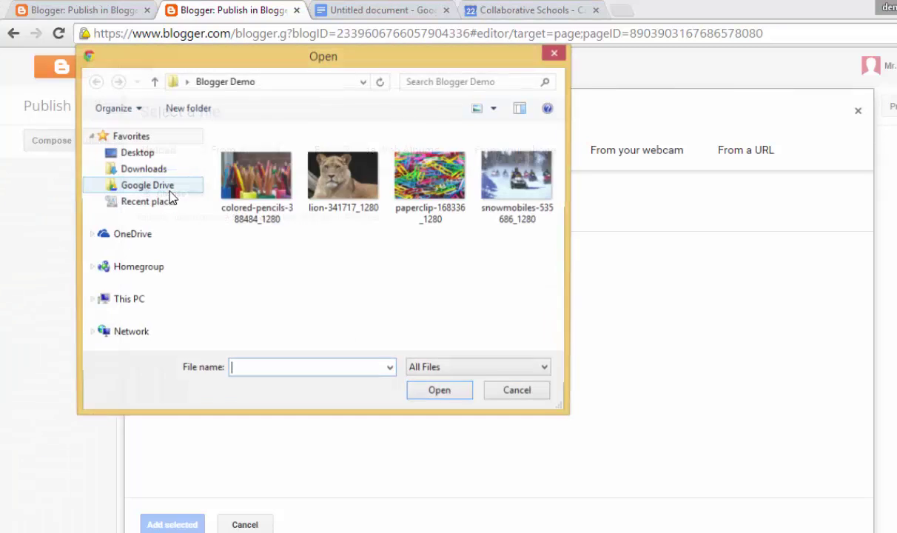
{"action": "left_click", "coordinate": [517, 177]}
{"action": "left_click", "coordinate": [311, 166]}
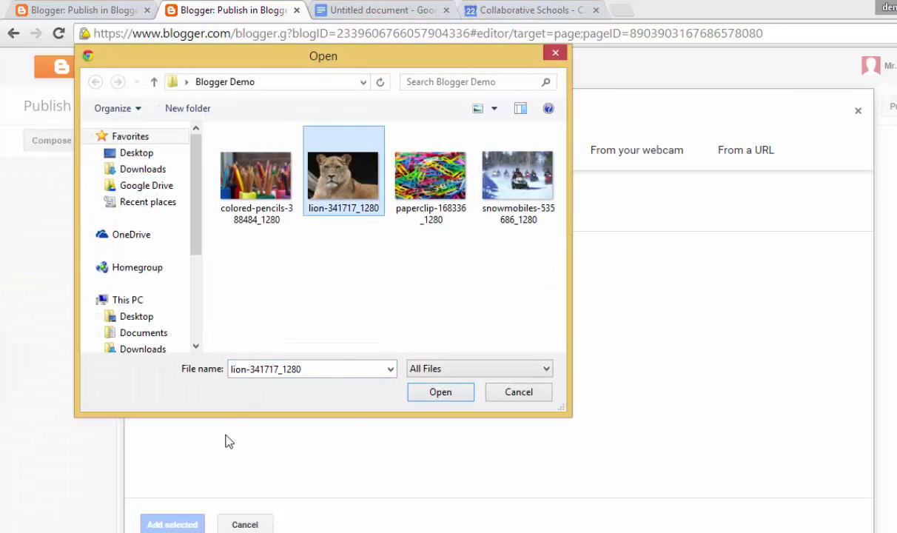
{"action": "left_click", "coordinate": [440, 392]}
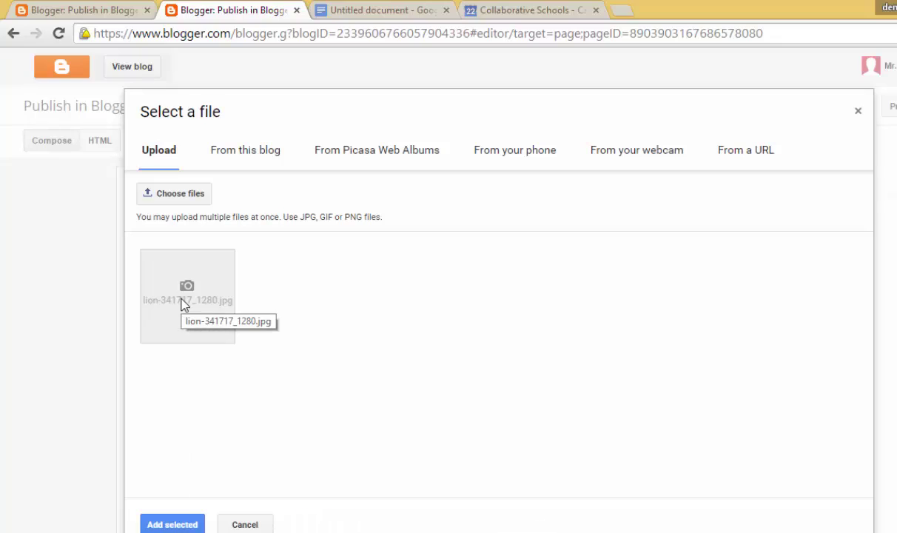
{"action": "left_click", "coordinate": [173, 523]}
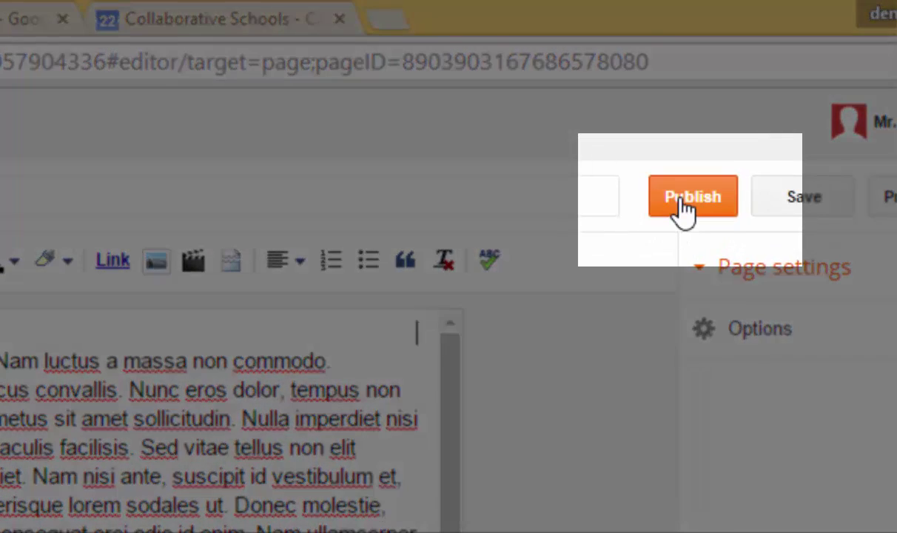
Step: Publish New Page and browse the live blog in a new tab
{"action": "left_click", "coordinate": [682, 207]}
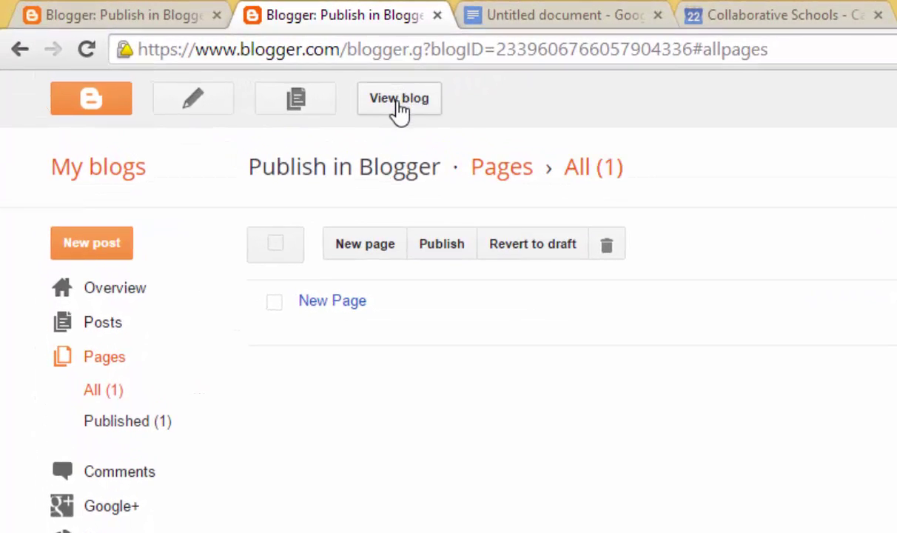
{"action": "left_click", "coordinate": [398, 103]}
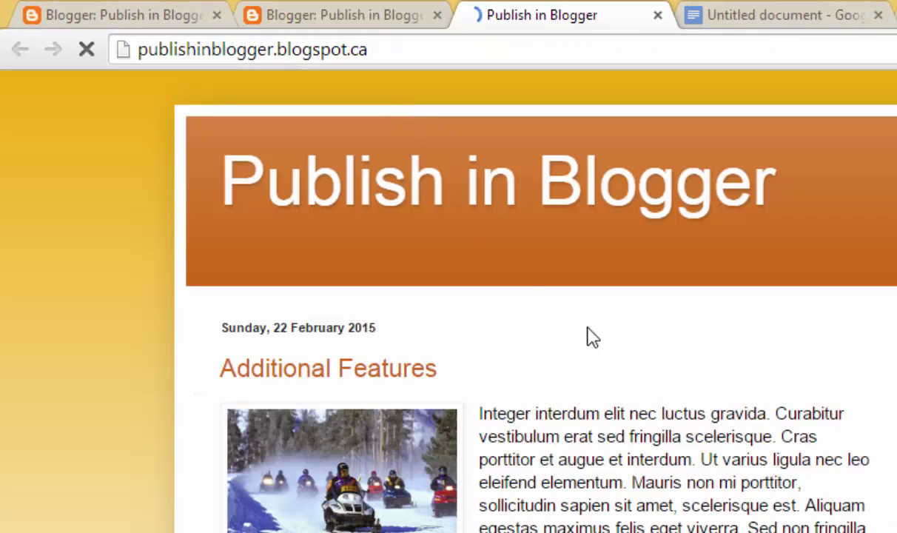
{"action": "scroll", "coordinate": [606, 342], "scroll_direction": "down", "scroll_amount": 15}
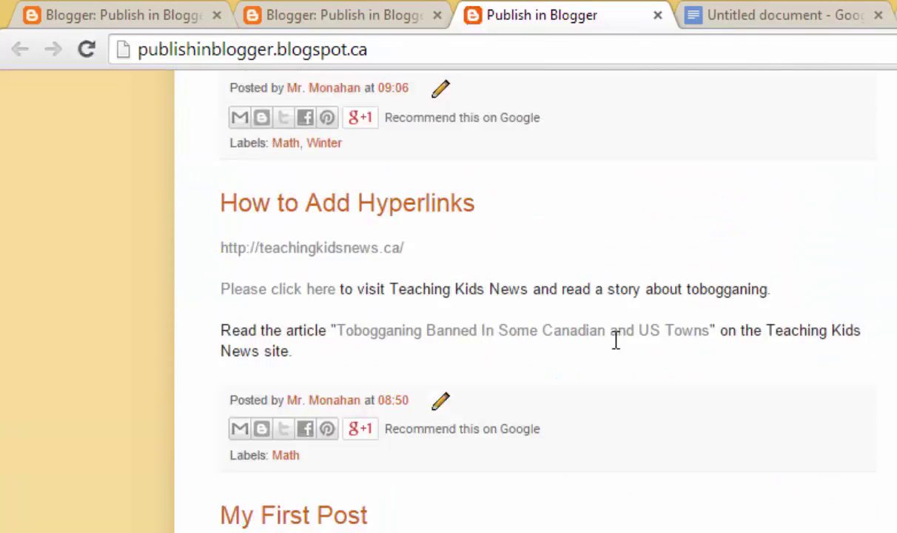
{"action": "scroll", "coordinate": [615, 340], "scroll_direction": "up", "scroll_amount": 15}
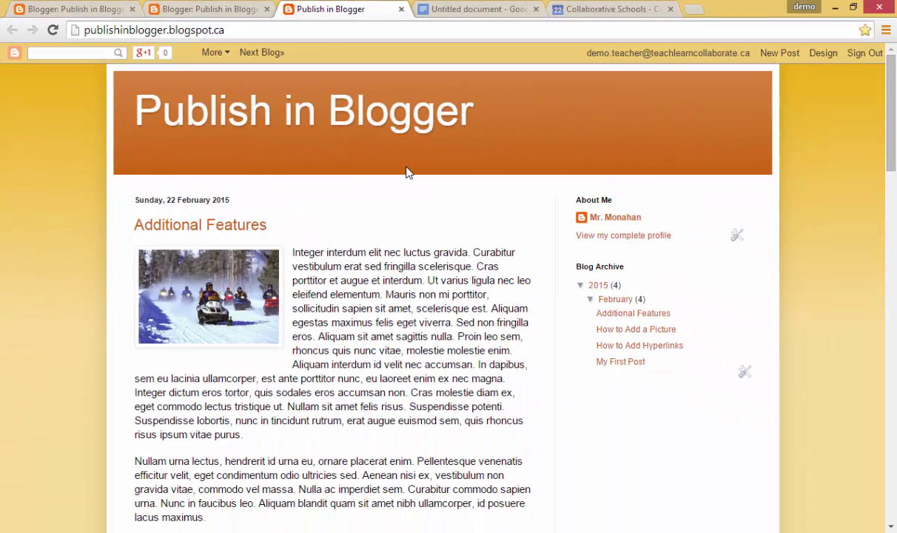
Step: In Layout, add a Pages gadget above About Me in the sidebar
{"action": "left_click", "coordinate": [822, 54]}
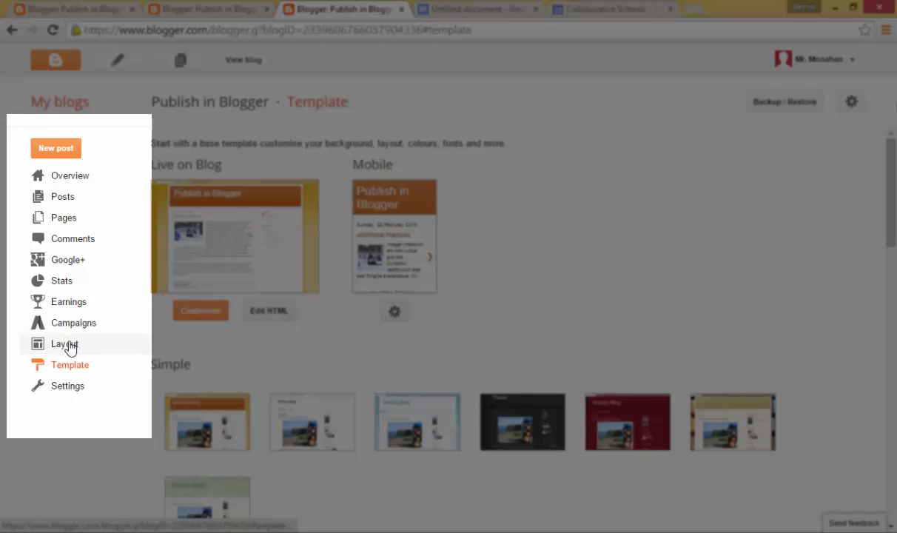
{"action": "left_click", "coordinate": [68, 344]}
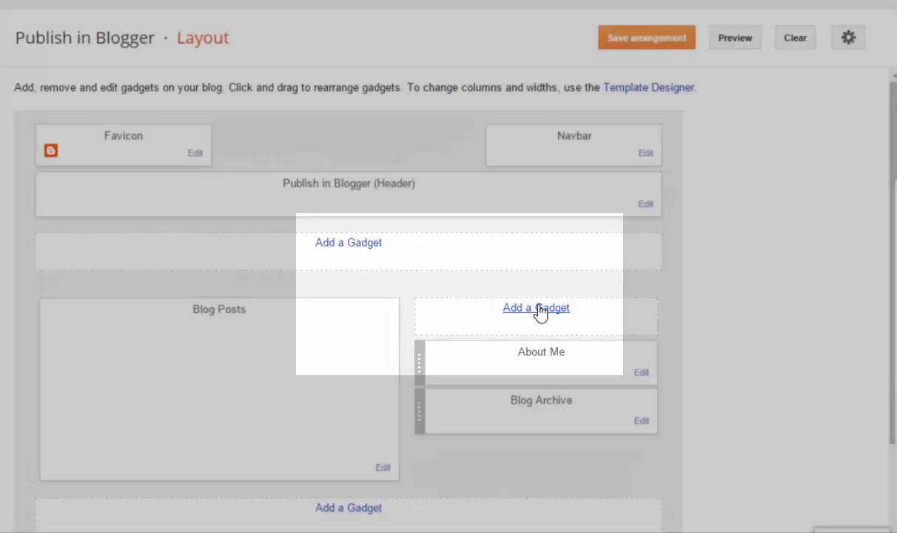
{"action": "left_click", "coordinate": [472, 286]}
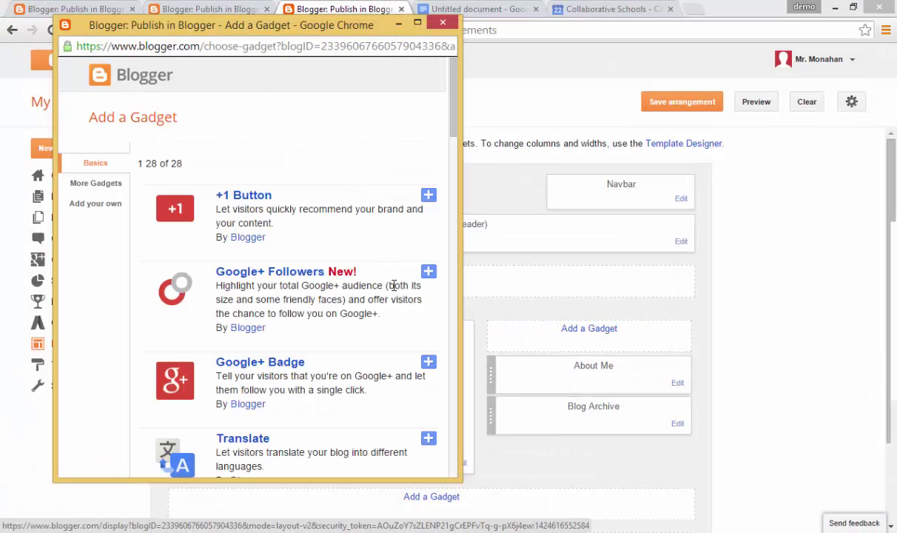
{"action": "scroll", "coordinate": [328, 285], "scroll_direction": "down", "scroll_amount": 3}
{"action": "scroll", "coordinate": [329, 282], "scroll_direction": "down", "scroll_amount": 5}
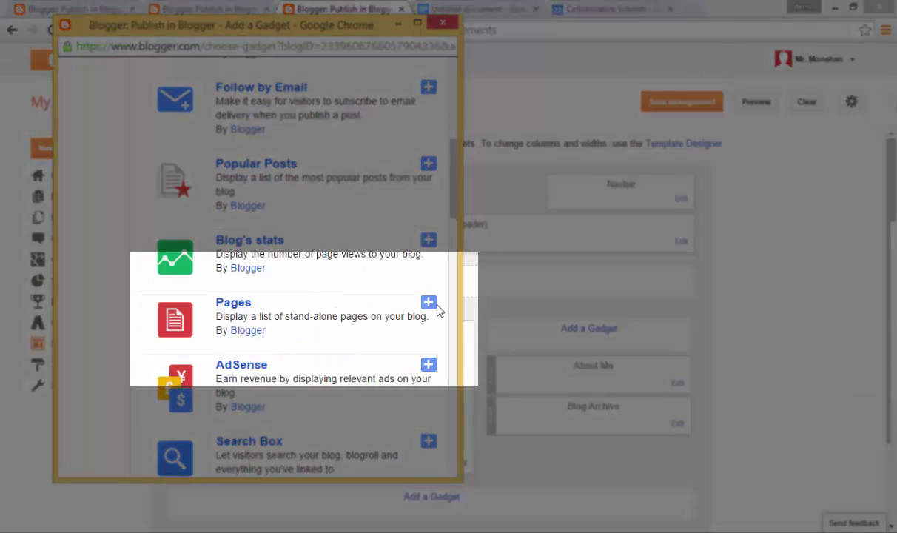
{"action": "left_click", "coordinate": [428, 303]}
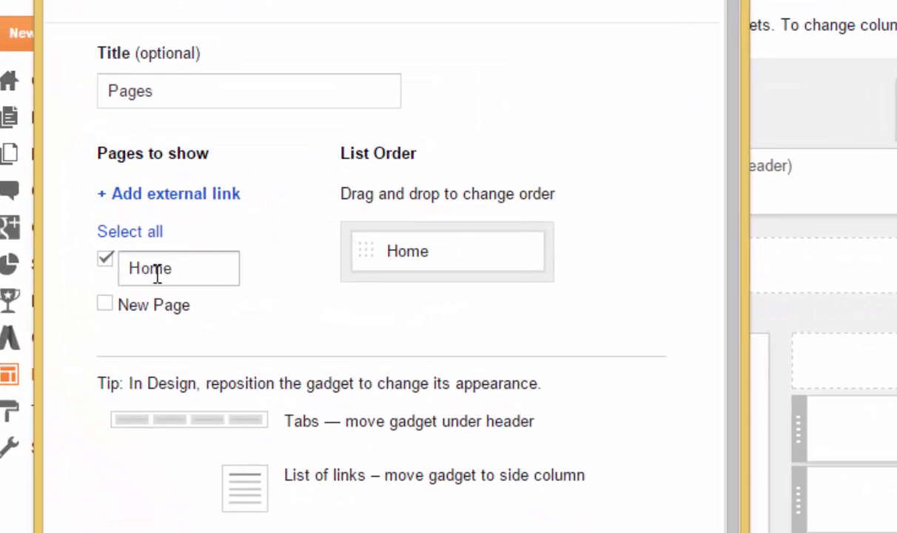
Step: List Home and New Page plus a 'Google Search' link to google.ca, kept last
{"action": "left_click", "coordinate": [104, 258]}
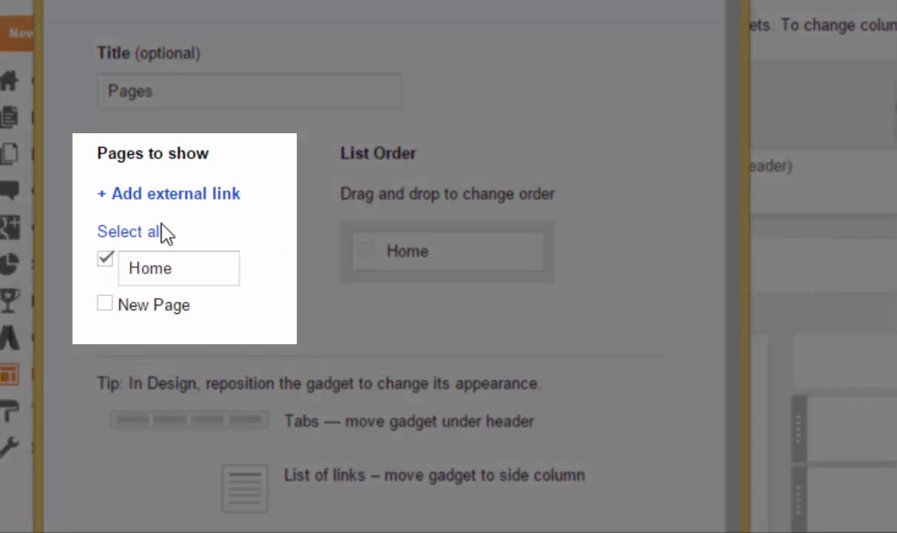
{"action": "left_click", "coordinate": [104, 305]}
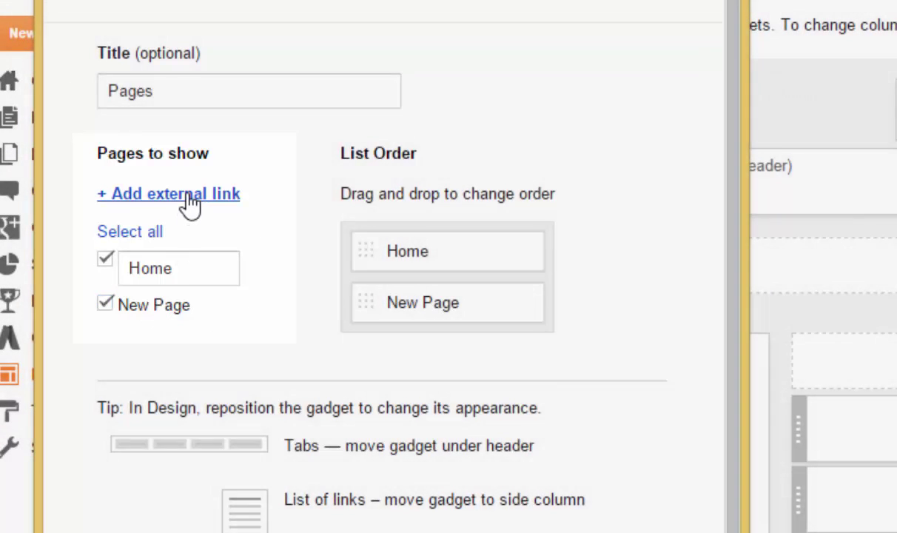
{"action": "left_click", "coordinate": [178, 193]}
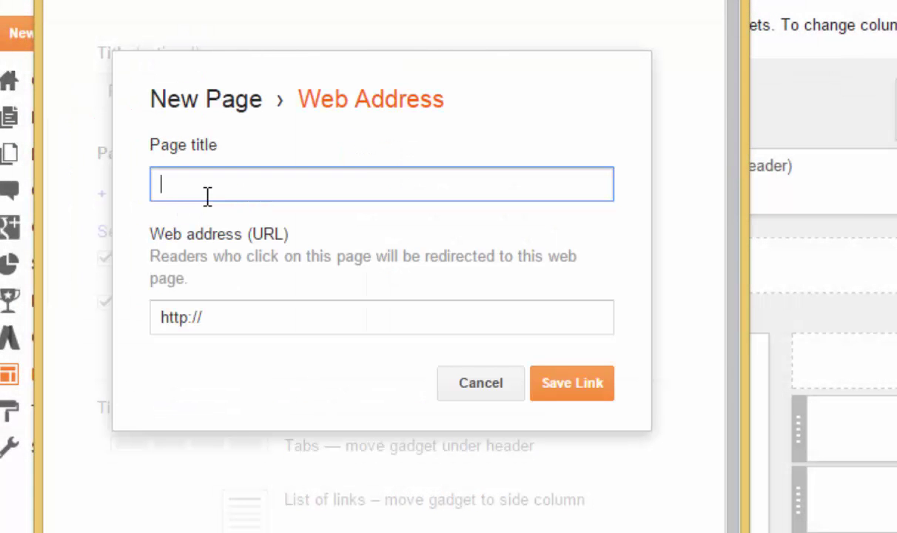
{"action": "type", "text": "Google Search"}
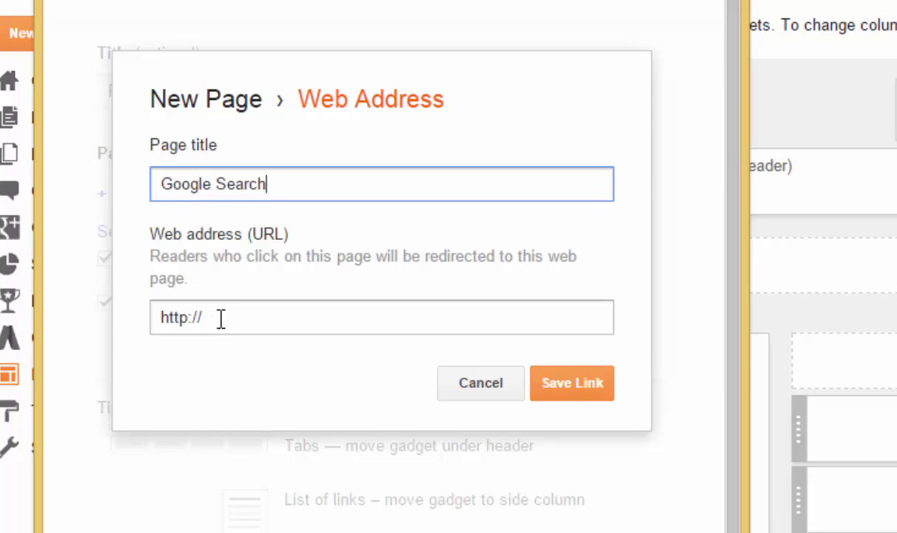
{"action": "left_click", "coordinate": [222, 316]}
{"action": "type", "text": "google.ca"}
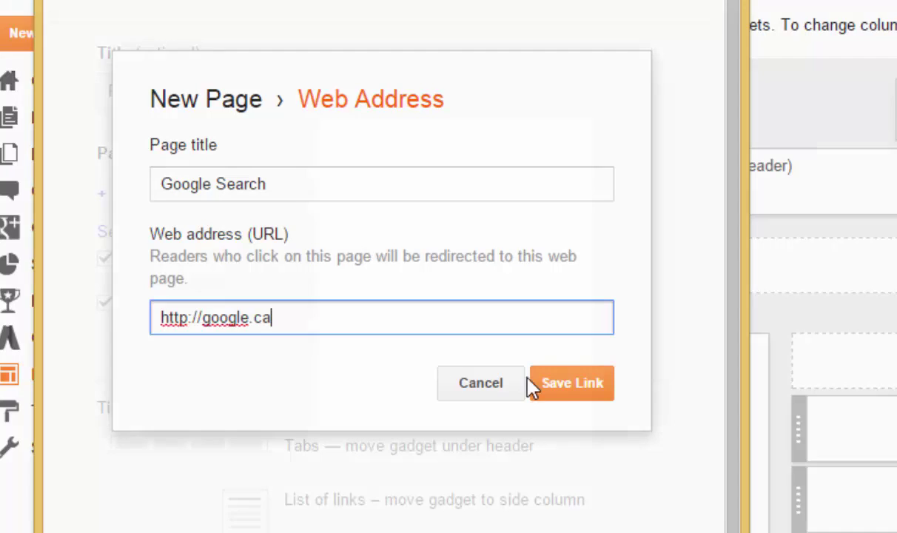
{"action": "left_click", "coordinate": [570, 384]}
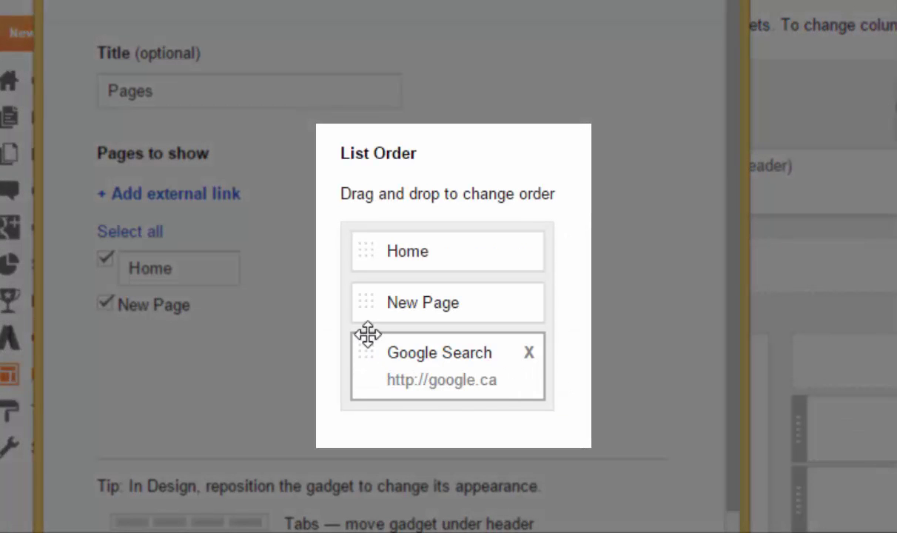
{"action": "left_click_drag", "start_coordinate": [366, 334], "coordinate": [370, 299]}
{"action": "left_click_drag", "start_coordinate": [363, 264], "coordinate": [370, 374]}
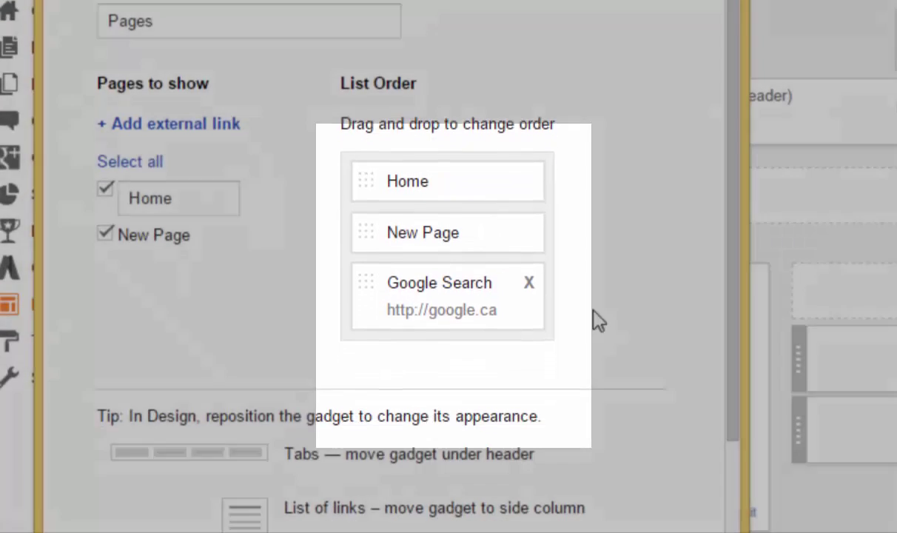
{"action": "scroll", "coordinate": [576, 239], "scroll_direction": "down", "scroll_amount": 3}
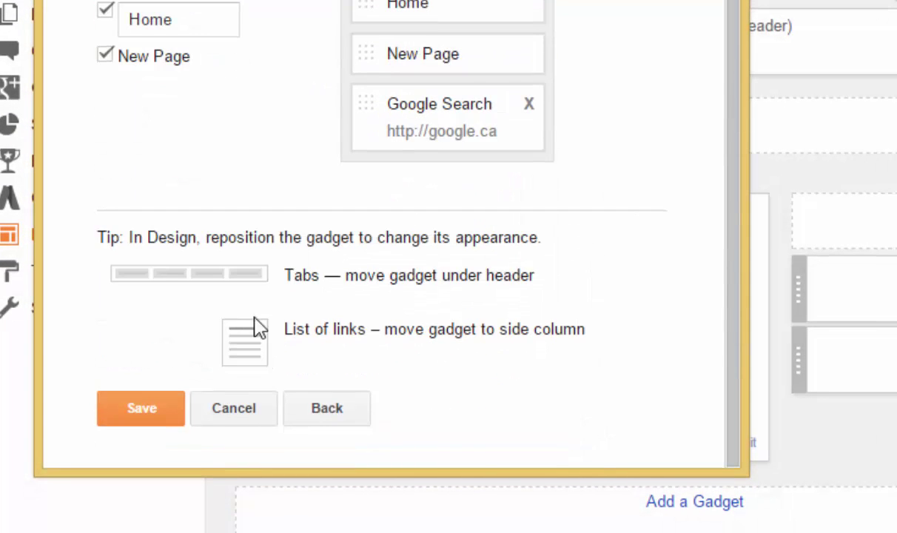
Step: Save the gadget and layout, then open New Page from the live sidebar and return Home
{"action": "left_click", "coordinate": [150, 409]}
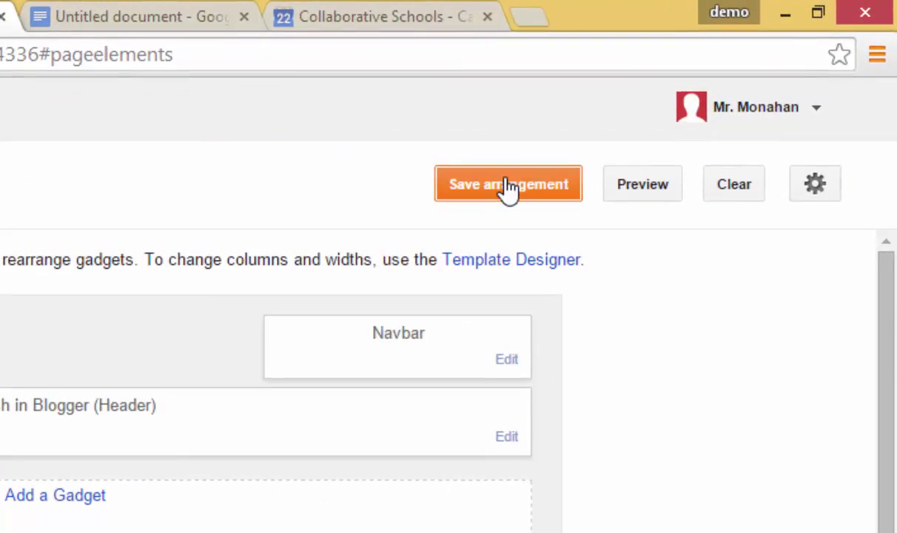
{"action": "left_click", "coordinate": [507, 187]}
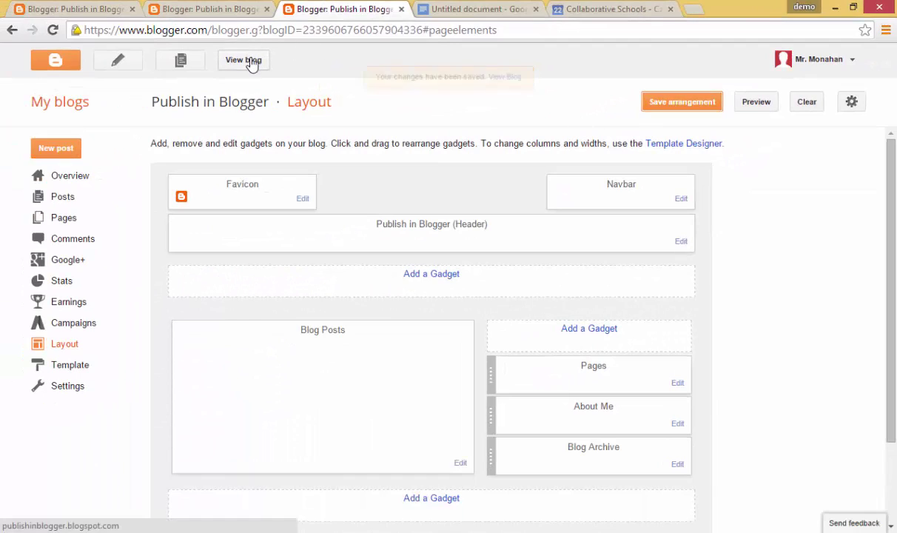
{"action": "left_click", "coordinate": [252, 64]}
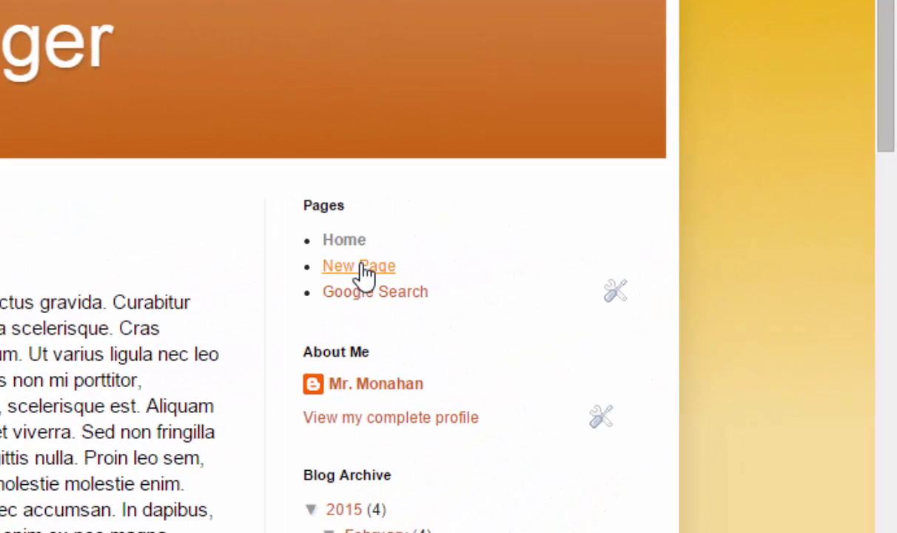
{"action": "left_click", "coordinate": [364, 273]}
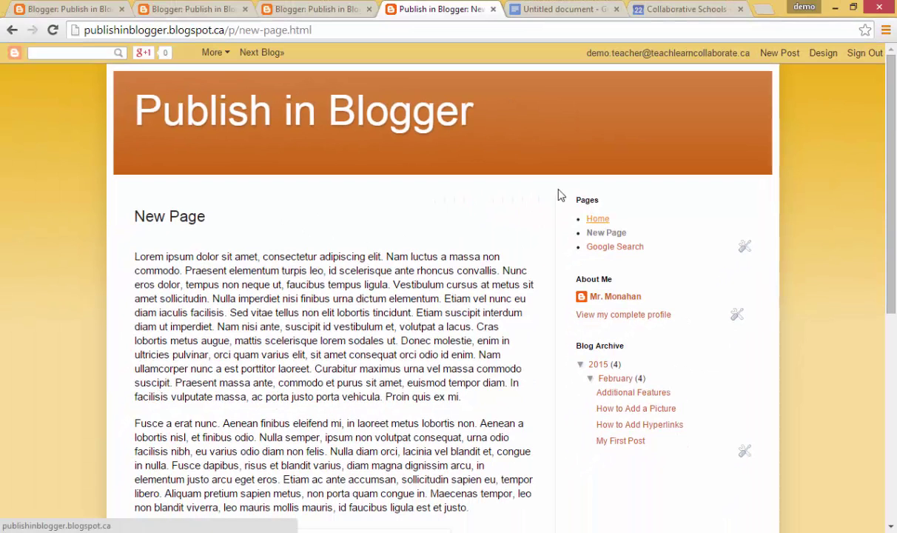
{"action": "left_click", "coordinate": [345, 108]}
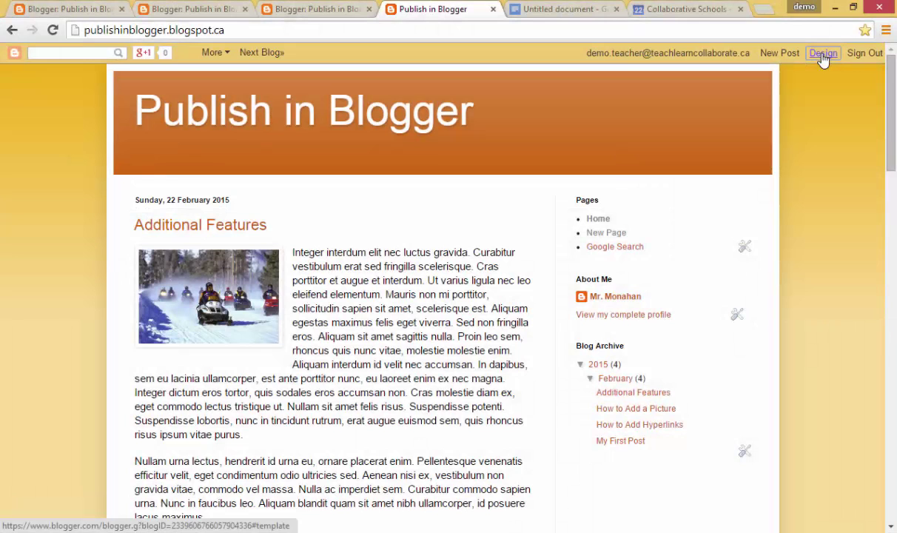
Step: Add a Pages gadget under the header with New Page ticked, and save the arrangement
{"action": "left_click", "coordinate": [823, 54]}
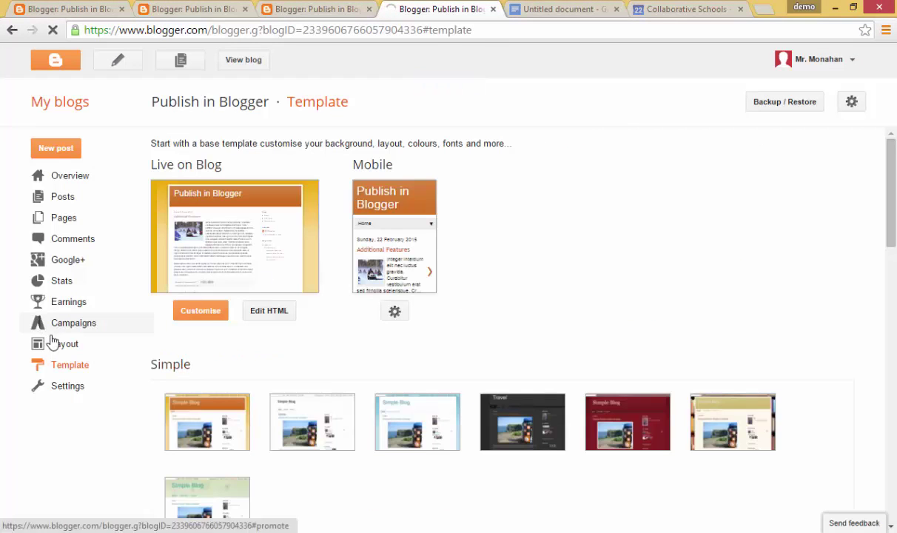
{"action": "left_click", "coordinate": [55, 343]}
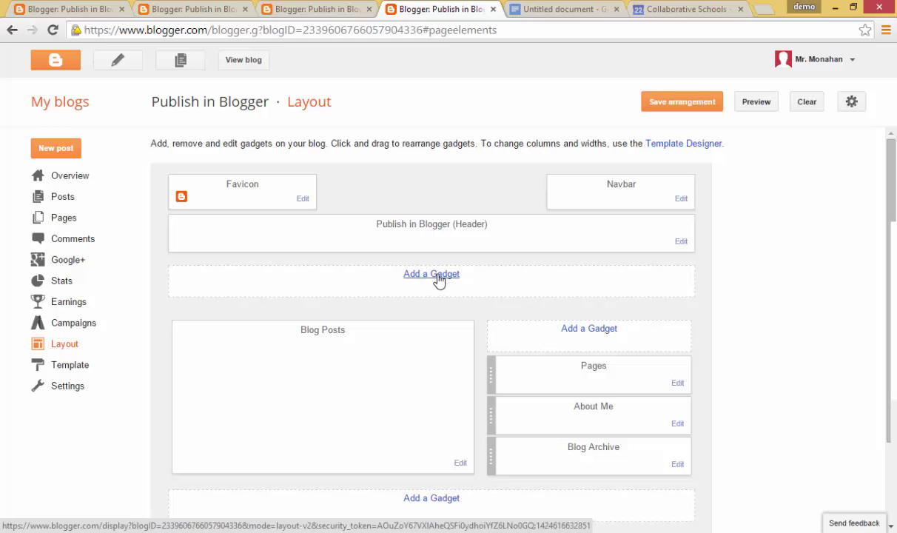
{"action": "left_click", "coordinate": [436, 277]}
{"action": "scroll", "coordinate": [280, 225], "scroll_direction": "down", "scroll_amount": 5}
{"action": "scroll", "coordinate": [280, 225], "scroll_direction": "down", "scroll_amount": 3}
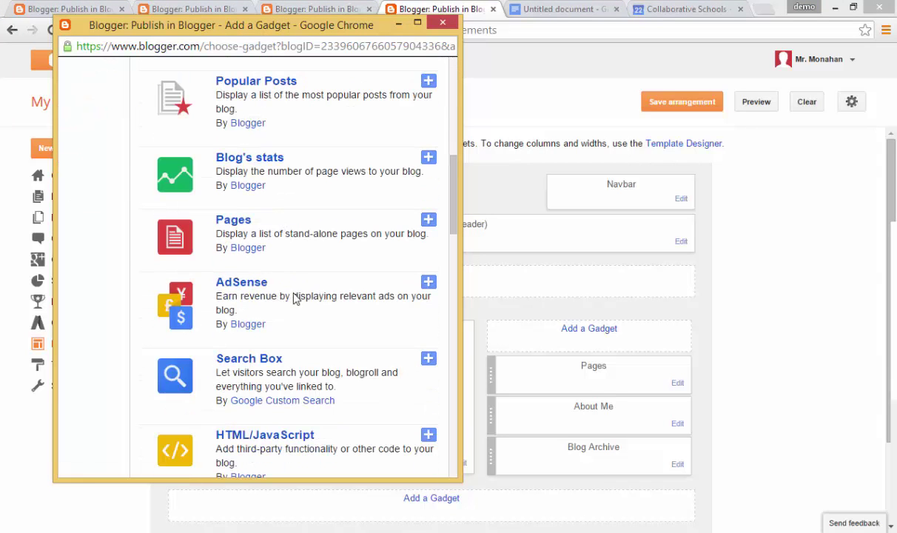
{"action": "left_click", "coordinate": [429, 218]}
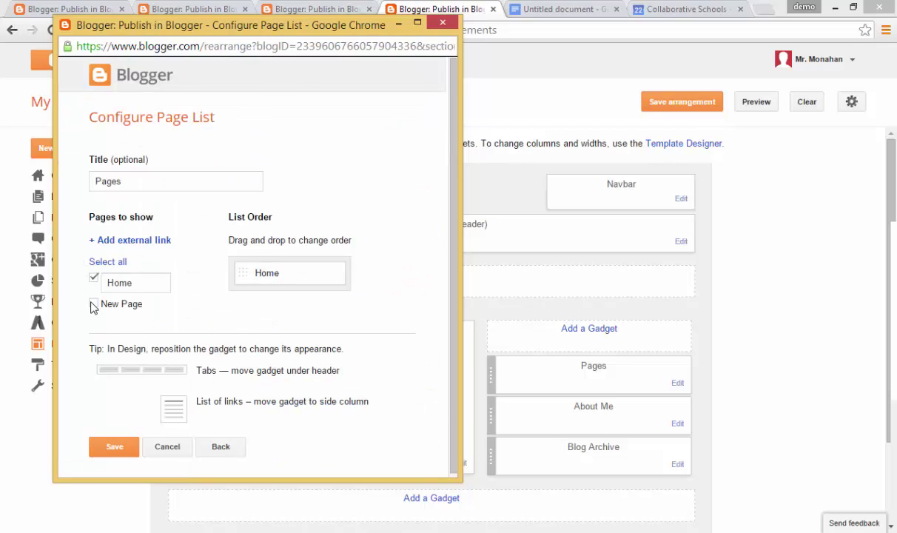
{"action": "left_click", "coordinate": [93, 304]}
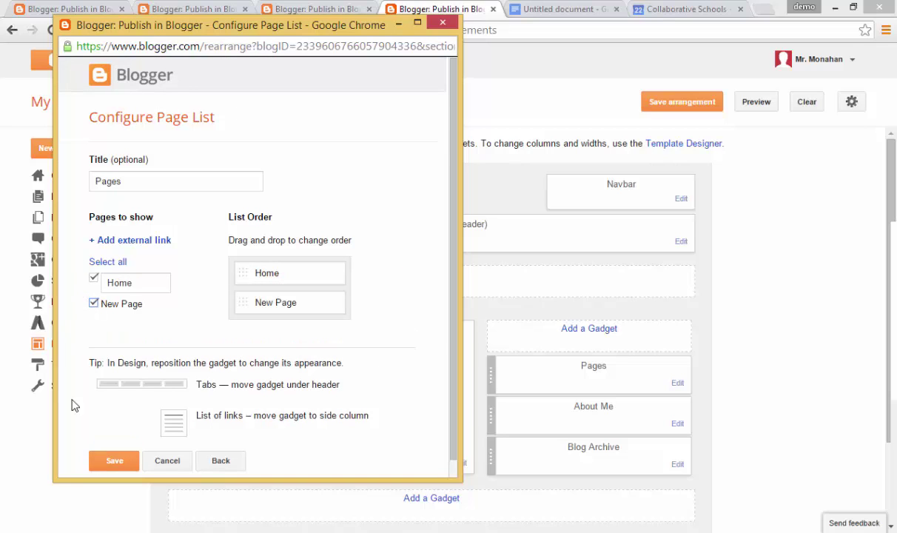
{"action": "left_click", "coordinate": [116, 459]}
{"action": "left_click", "coordinate": [676, 103]}
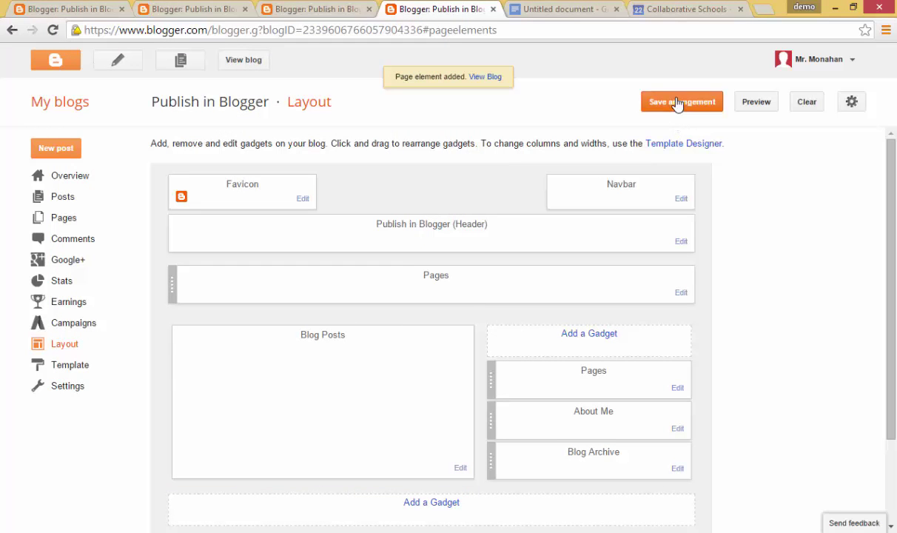
Step: On the live blog, open New Page from its header tab, then go back via the Home tab
{"action": "left_click", "coordinate": [249, 61]}
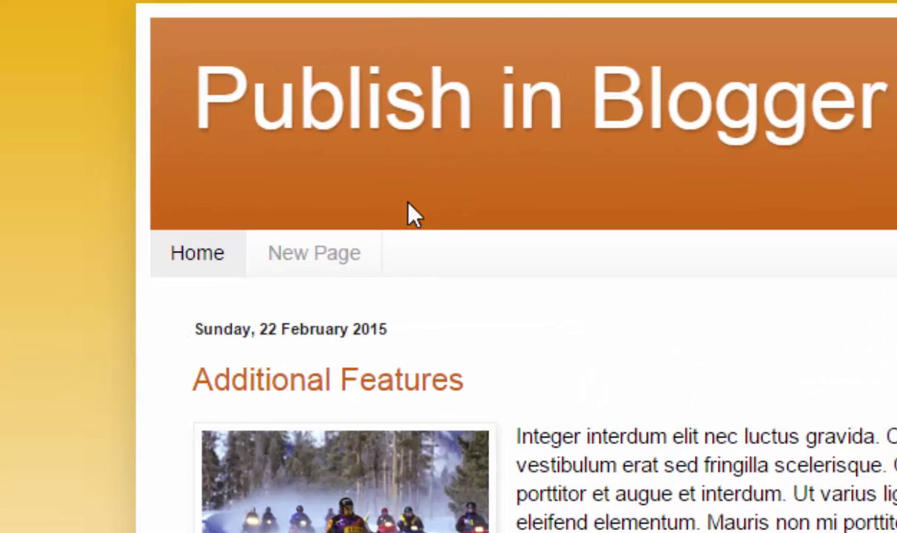
{"action": "left_click", "coordinate": [272, 251]}
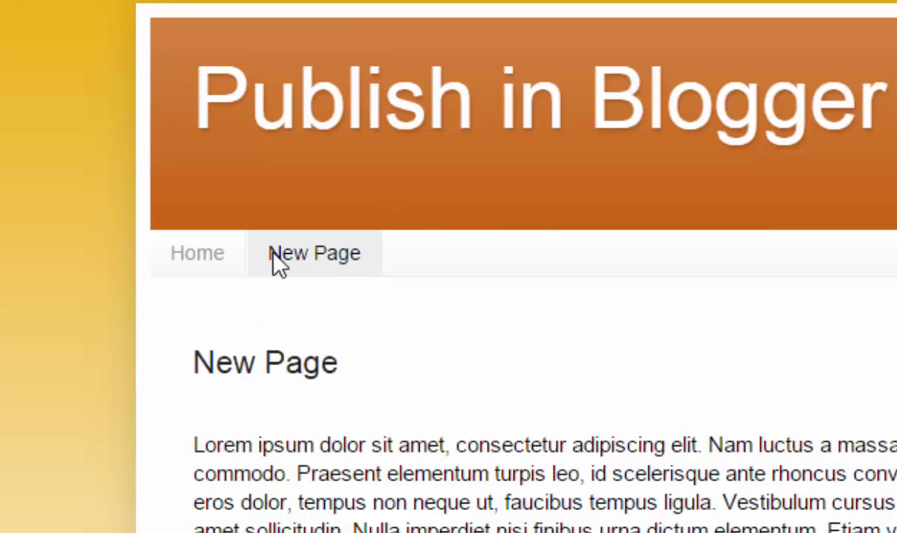
{"action": "left_click", "coordinate": [202, 253]}
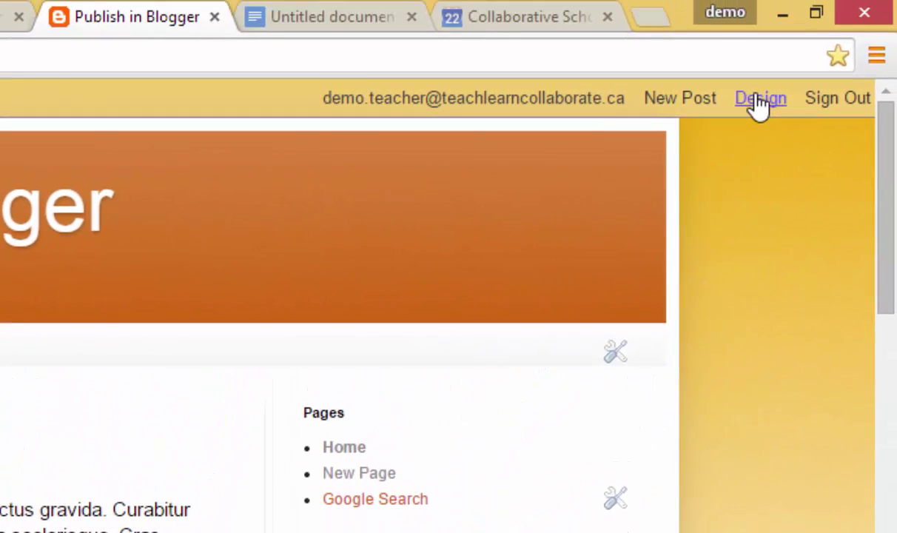
Step: Remove the sidebar Pages gadget from the layout and save the arrangement
{"action": "left_click", "coordinate": [758, 100]}
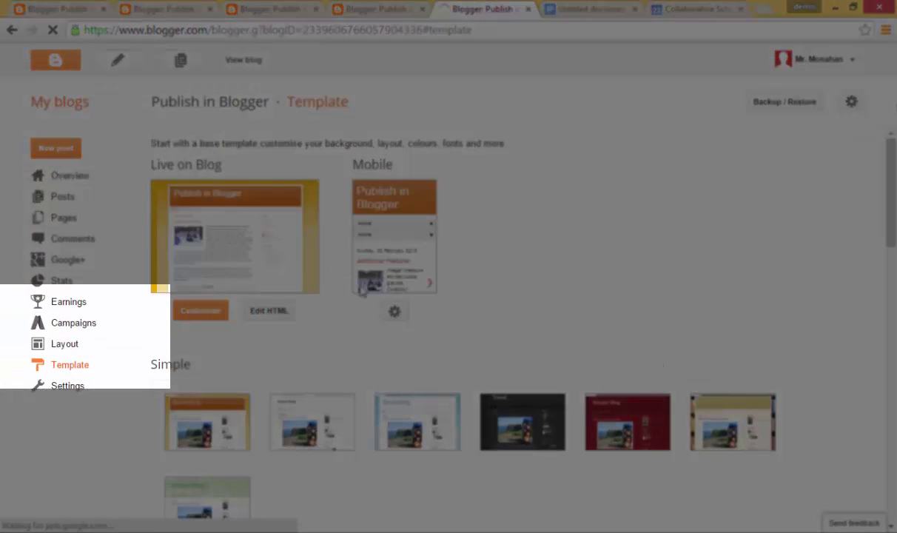
{"action": "left_click", "coordinate": [66, 347]}
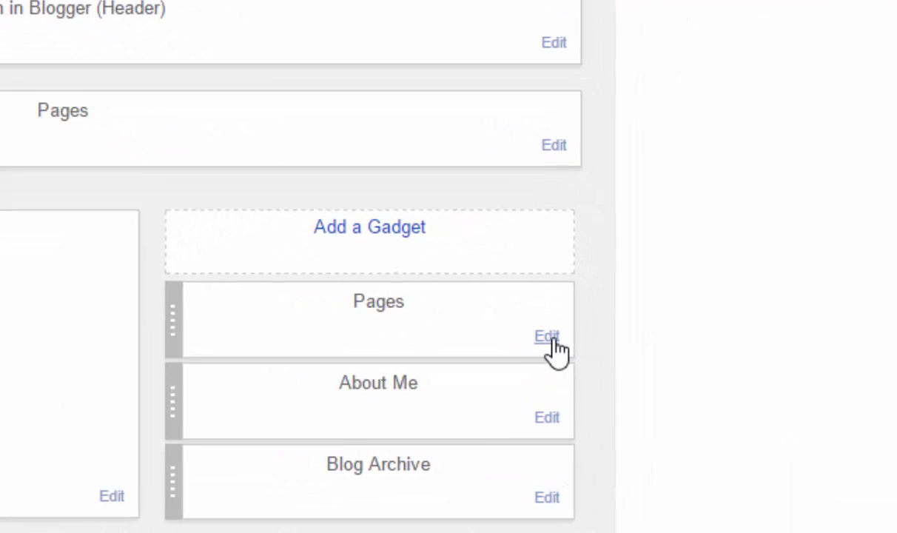
{"action": "left_click", "coordinate": [548, 338]}
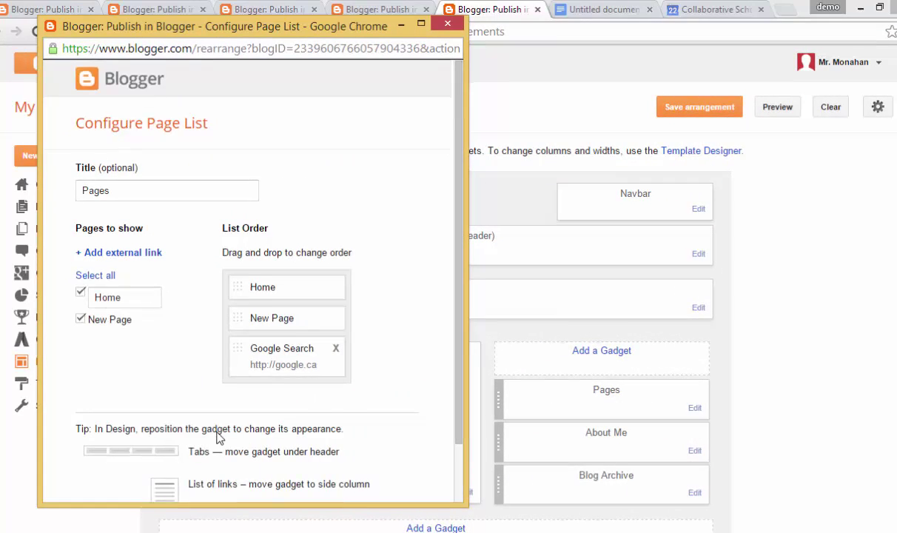
{"action": "scroll", "coordinate": [219, 437], "scroll_direction": "down", "scroll_amount": 2}
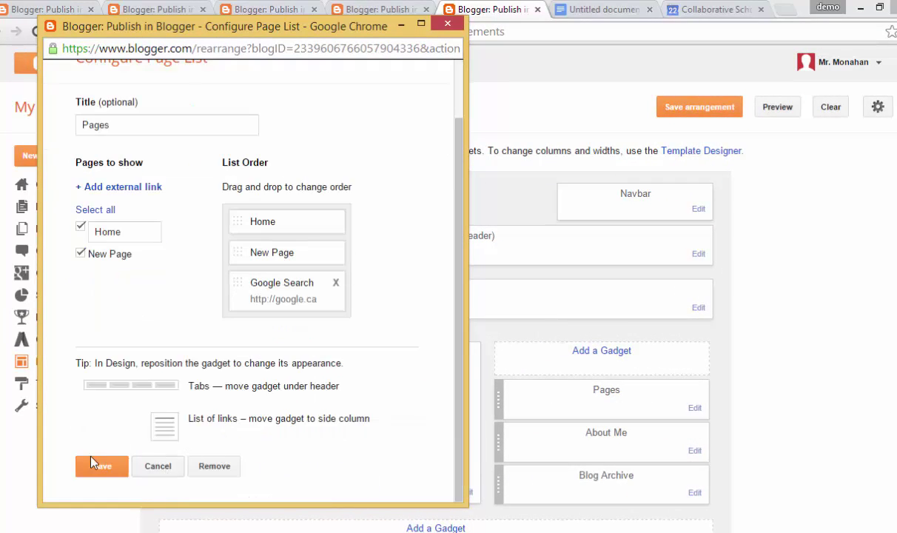
{"action": "left_click", "coordinate": [215, 466]}
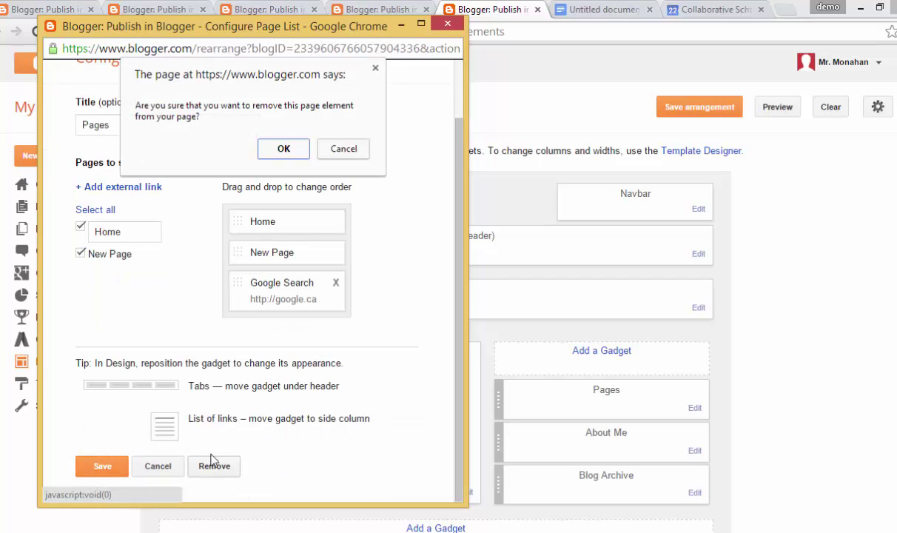
{"action": "left_click", "coordinate": [283, 148]}
{"action": "left_click", "coordinate": [725, 110]}
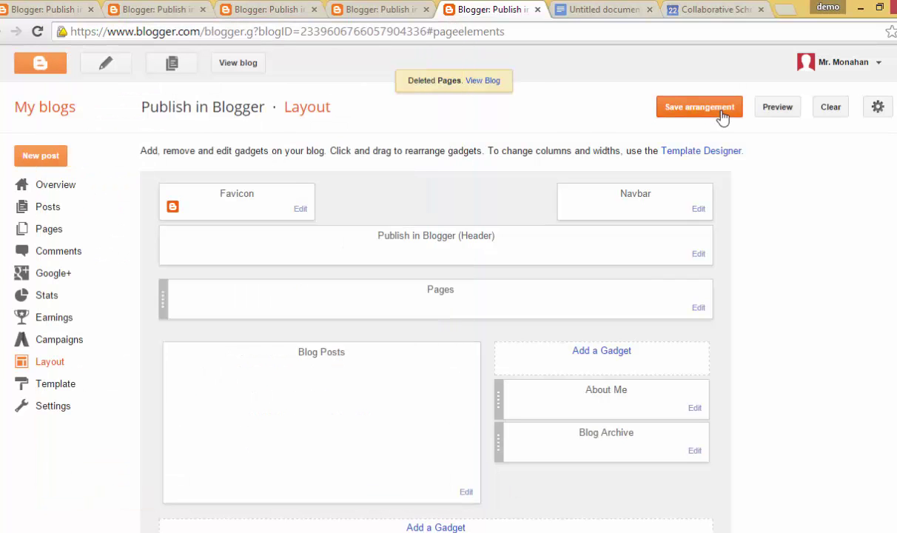
Step: Check the live blog's tabs by opening New Page and returning to Home
{"action": "left_click", "coordinate": [240, 72]}
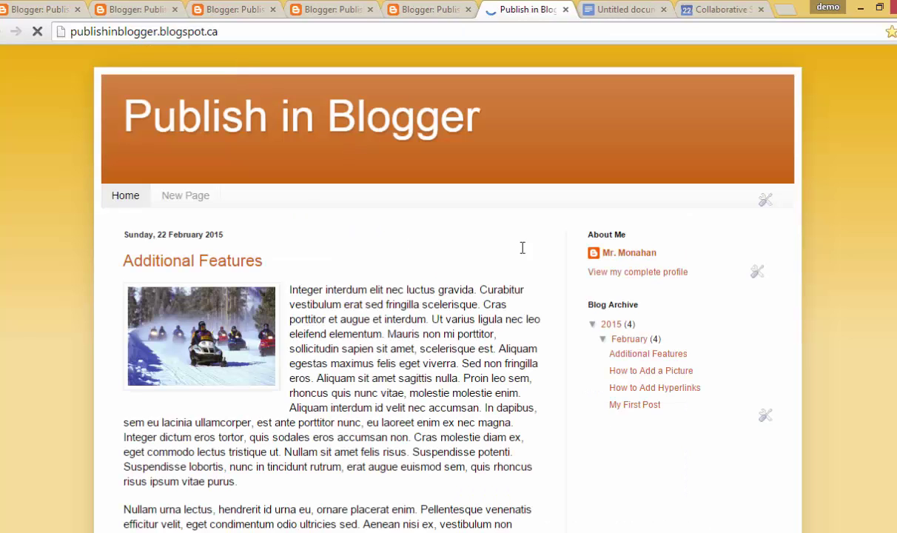
{"action": "left_click", "coordinate": [182, 198]}
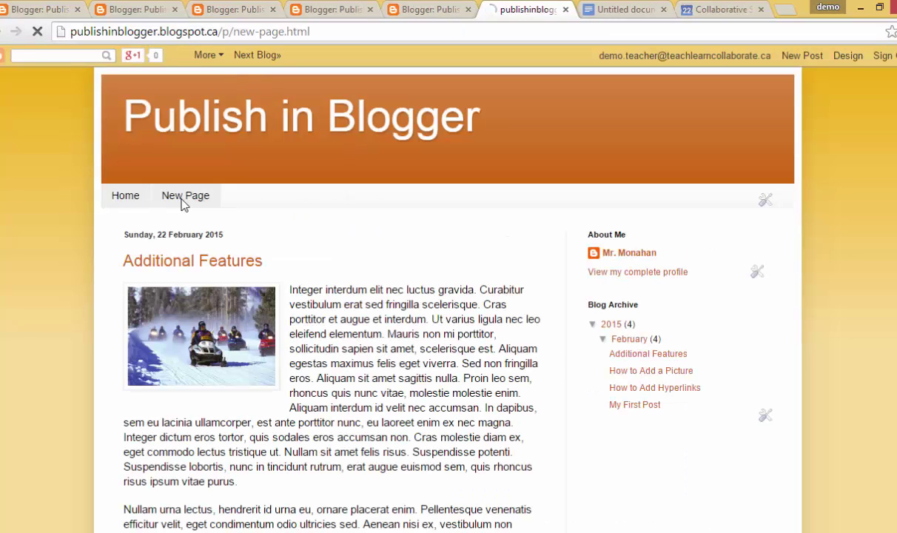
{"action": "left_click", "coordinate": [126, 200]}
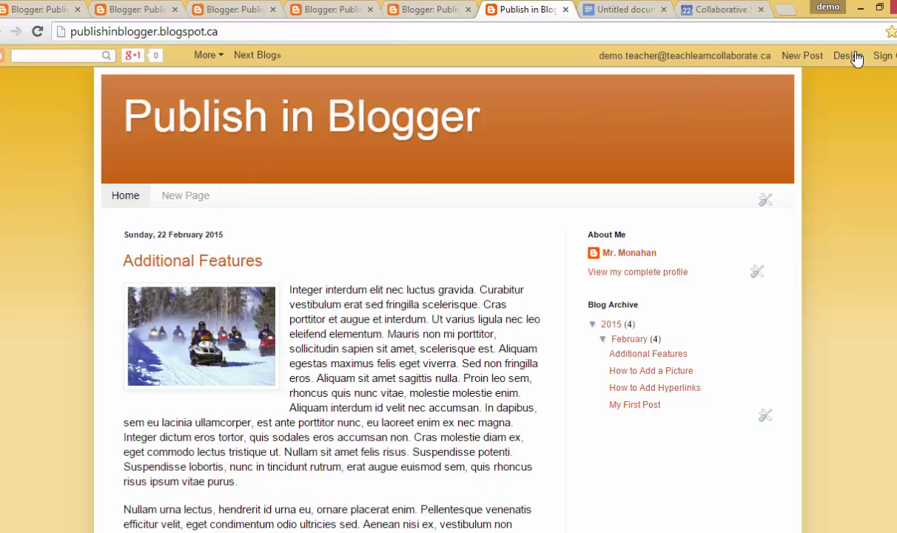
Step: Drag the Pages gadget into the sidebar below About Me and save the layout
{"action": "left_click", "coordinate": [853, 58]}
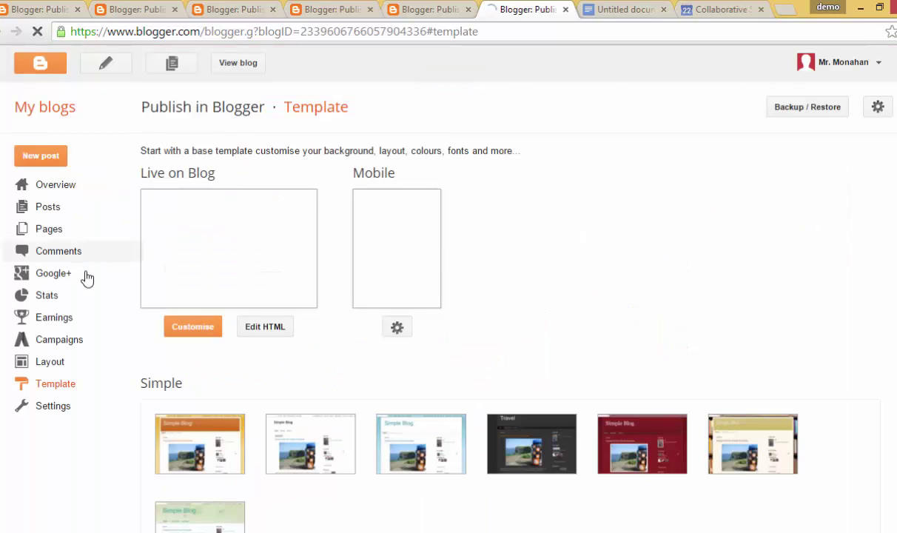
{"action": "left_click", "coordinate": [65, 362]}
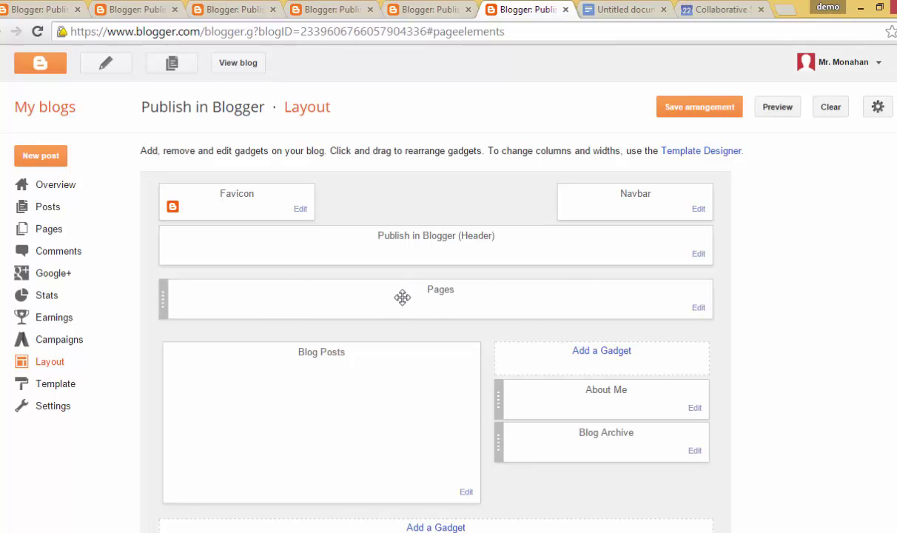
{"action": "left_click_drag", "start_coordinate": [401, 296], "coordinate": [623, 433]}
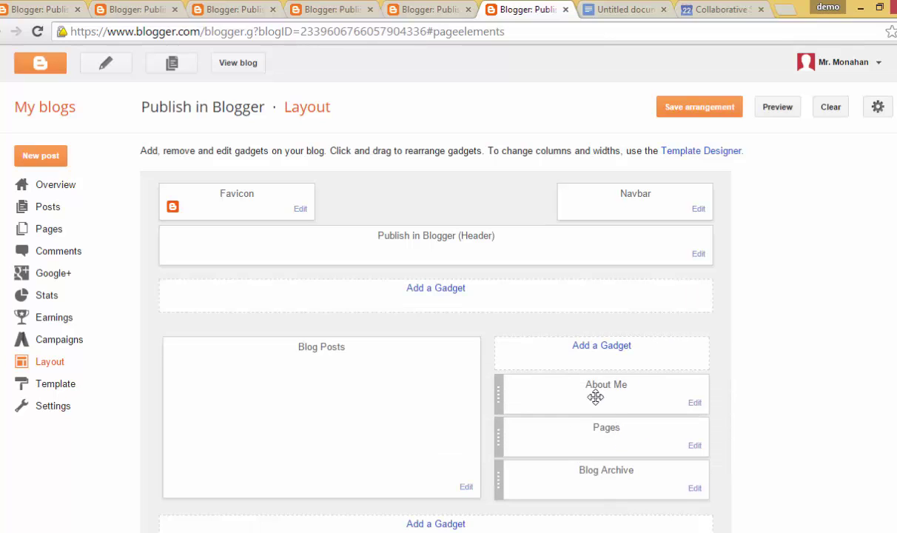
{"action": "left_click", "coordinate": [696, 117]}
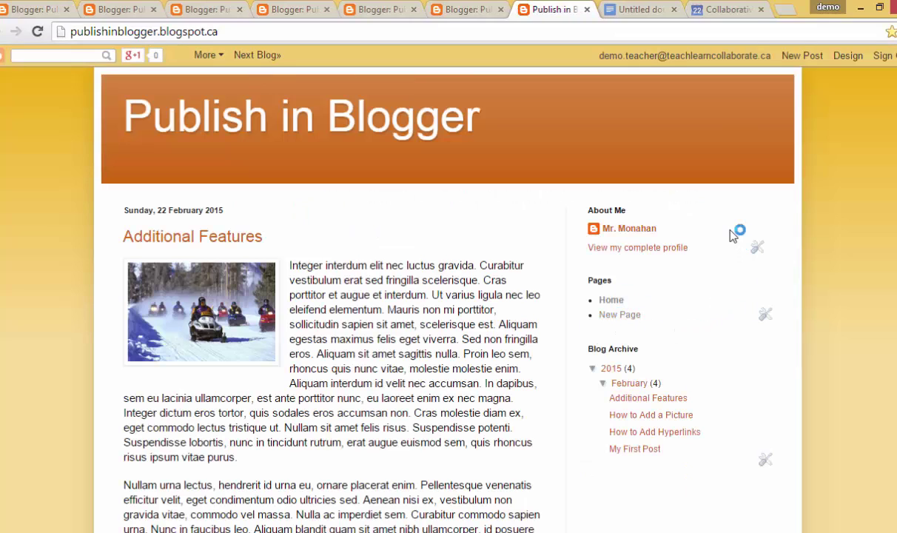
Step: Move the Pages gadget from the sidebar back below the Header, save, and view the blog
{"action": "left_click", "coordinate": [848, 57]}
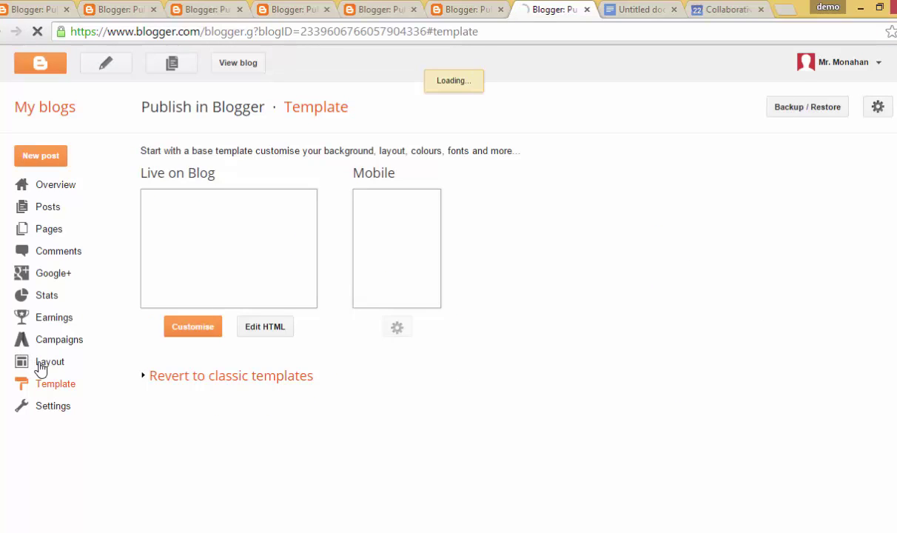
{"action": "left_click", "coordinate": [41, 366]}
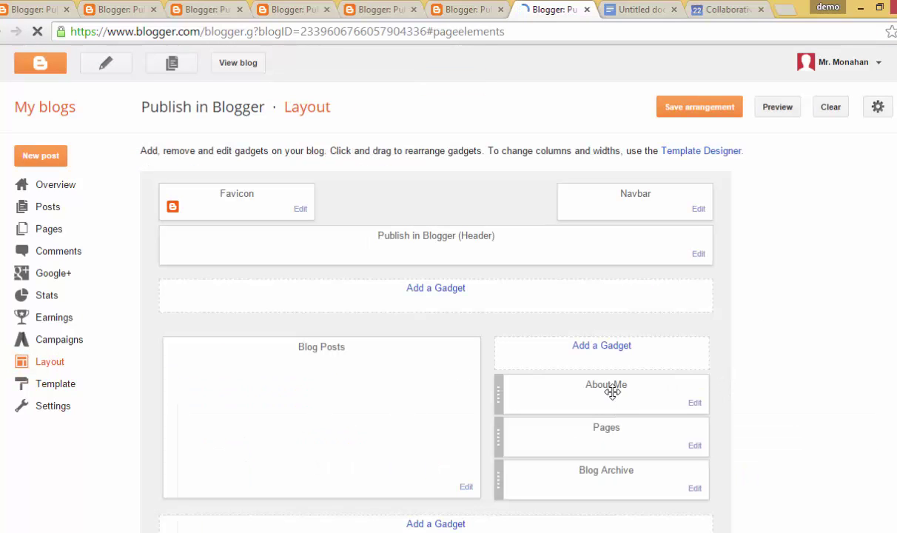
{"action": "left_click_drag", "start_coordinate": [614, 431], "coordinate": [367, 288]}
{"action": "left_click", "coordinate": [694, 111]}
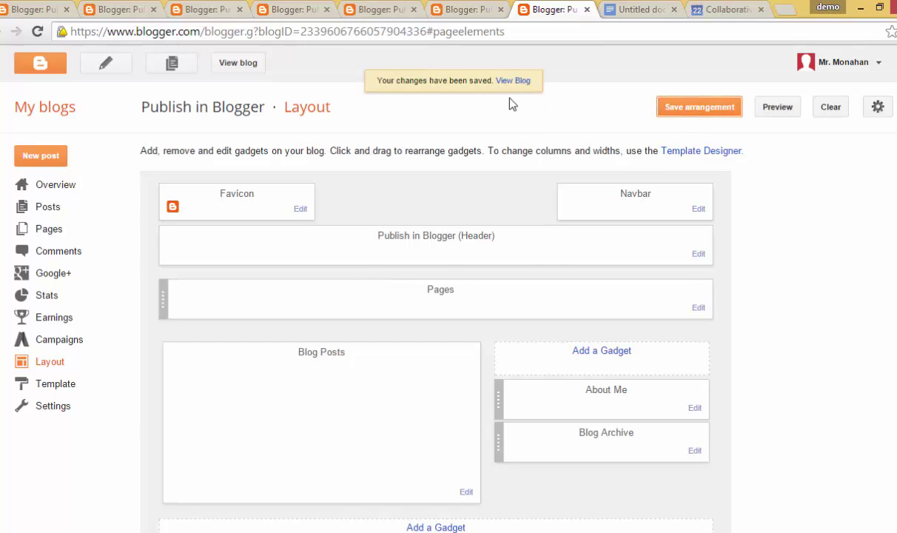
{"action": "left_click", "coordinate": [514, 81]}
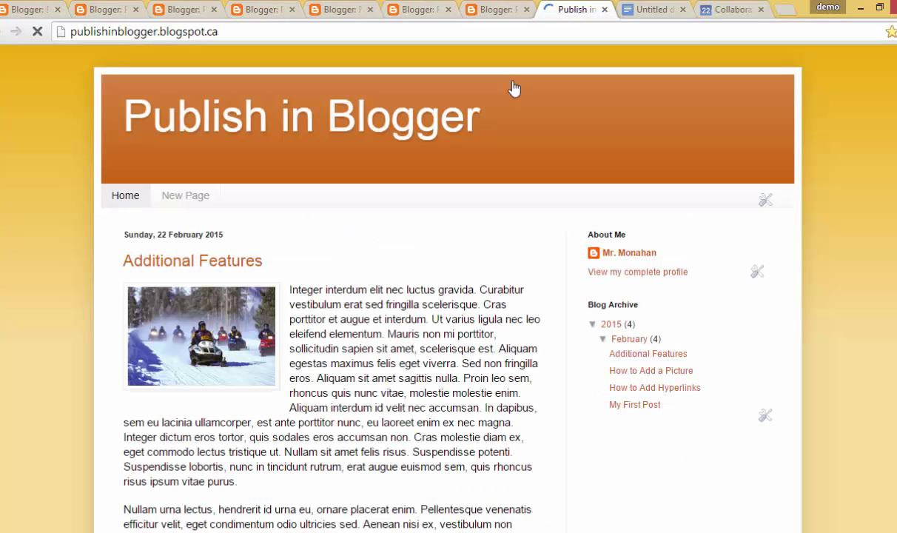